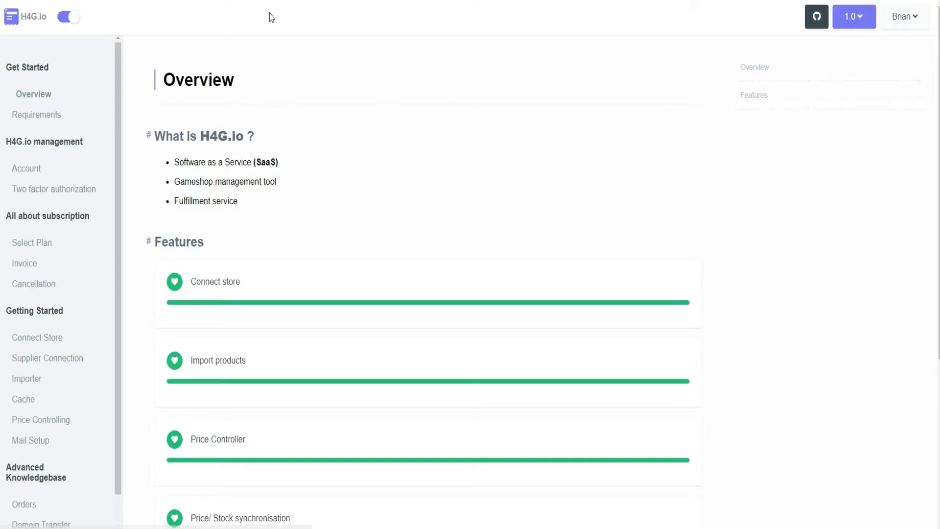
# - Open the Mail Setup documentation and review the Gmail section's requirement to disable 2FA on the Google account
pyautogui.click(51, 443)
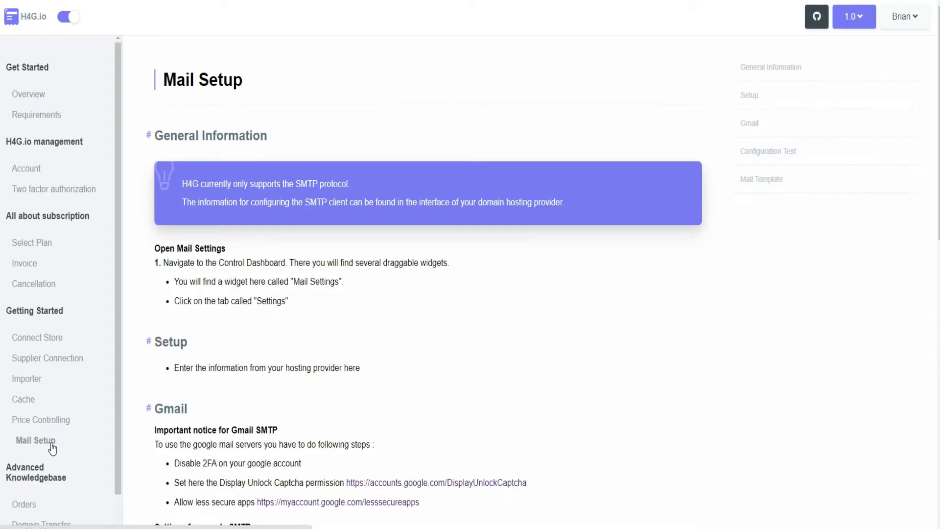
pyautogui.click(752, 131)
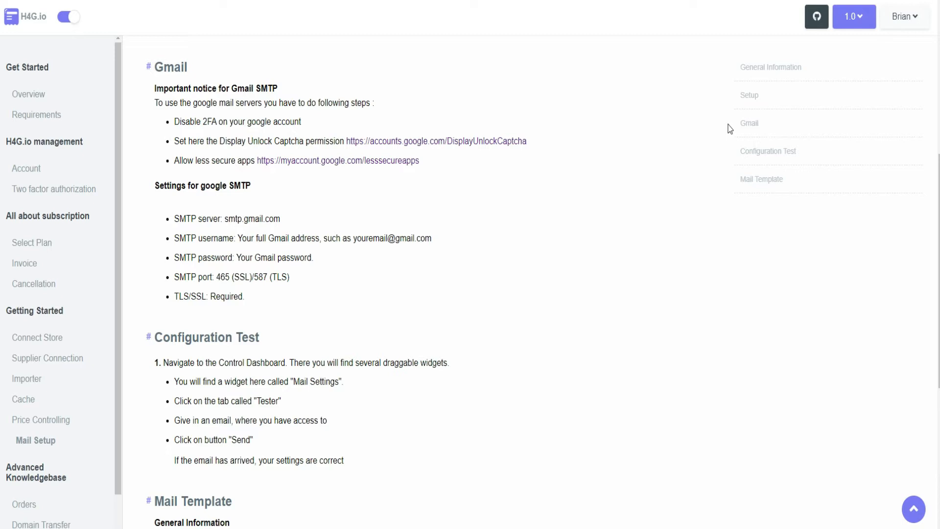
pyautogui.moveTo(174, 121); pyautogui.dragTo(352, 124)
pyautogui.click(351, 125)
# - Grant account access through the linked Display Unlock Captcha page and turn on access for less secure apps in the Google account
pyautogui.click(422, 143)
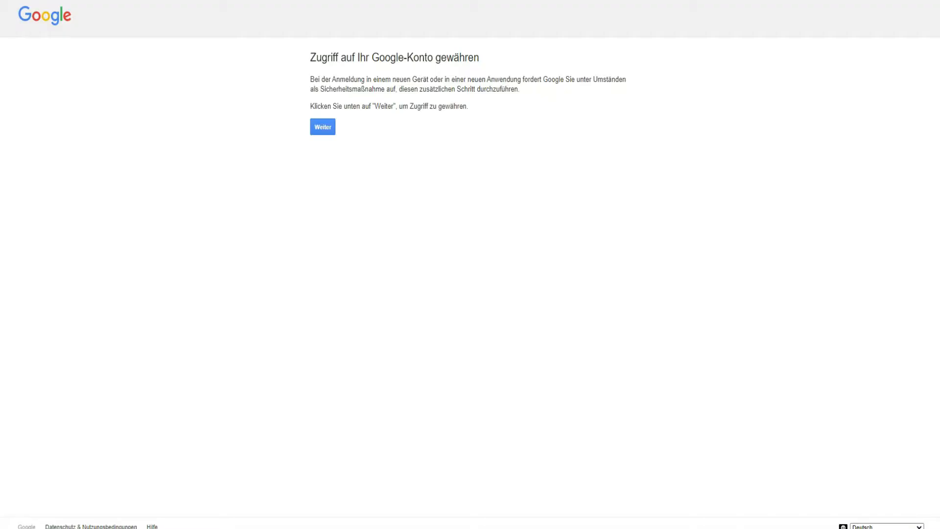
pyautogui.click(326, 129)
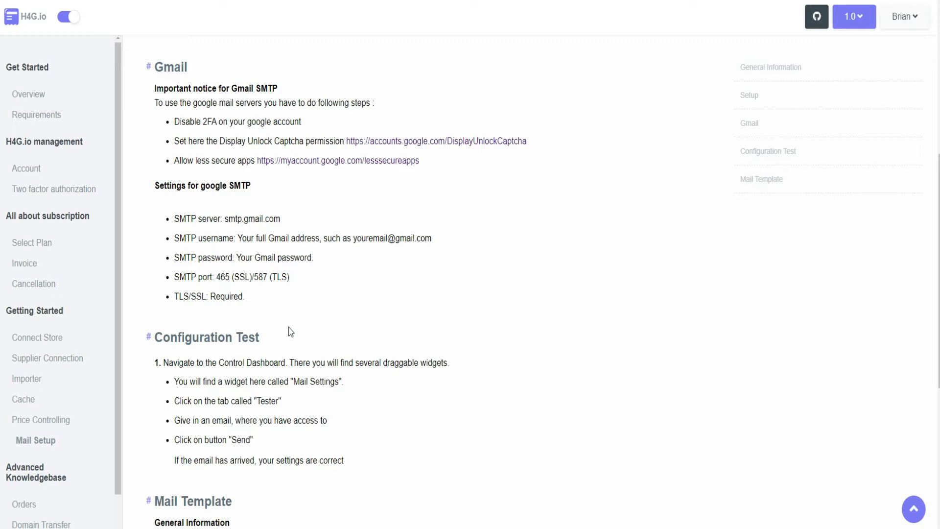
pyautogui.click(368, 161)
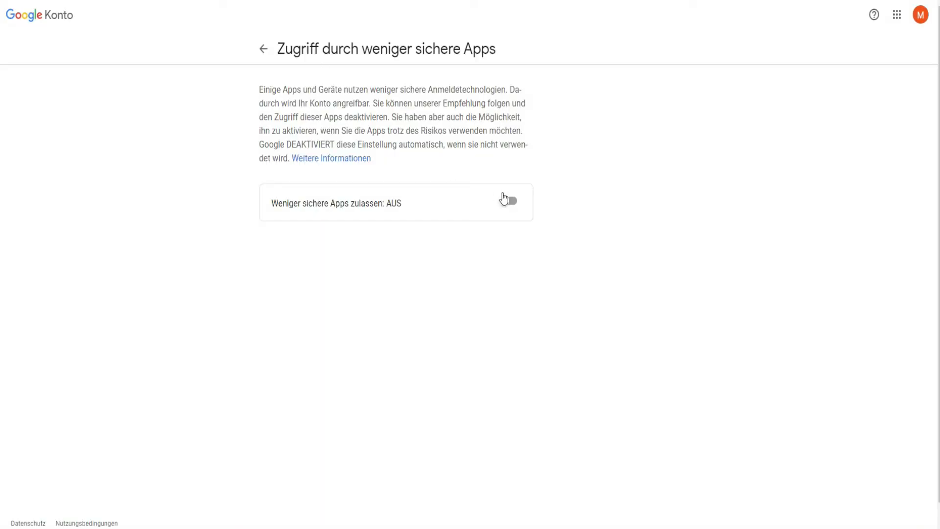
pyautogui.click(509, 202)
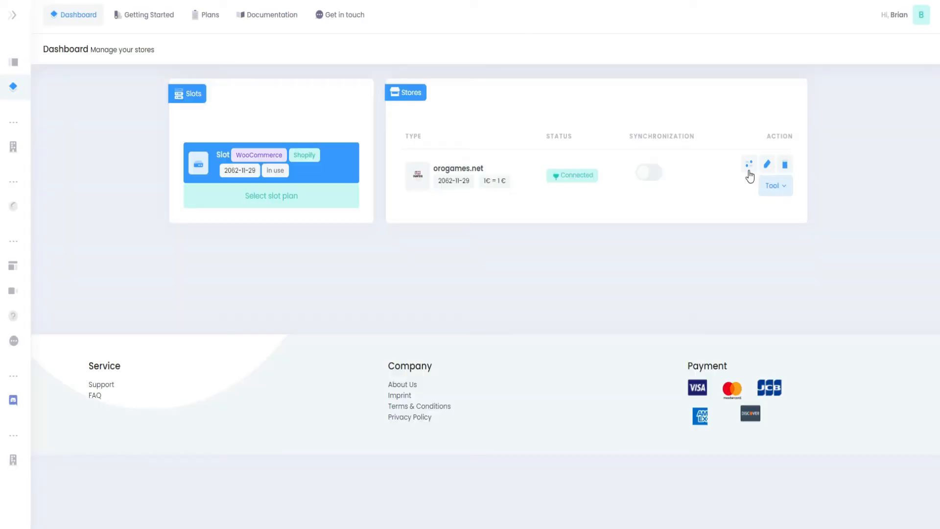
# - Open the control dashboard of the orogames.net store and display the Mail Settings configuration form
pyautogui.click(750, 171)
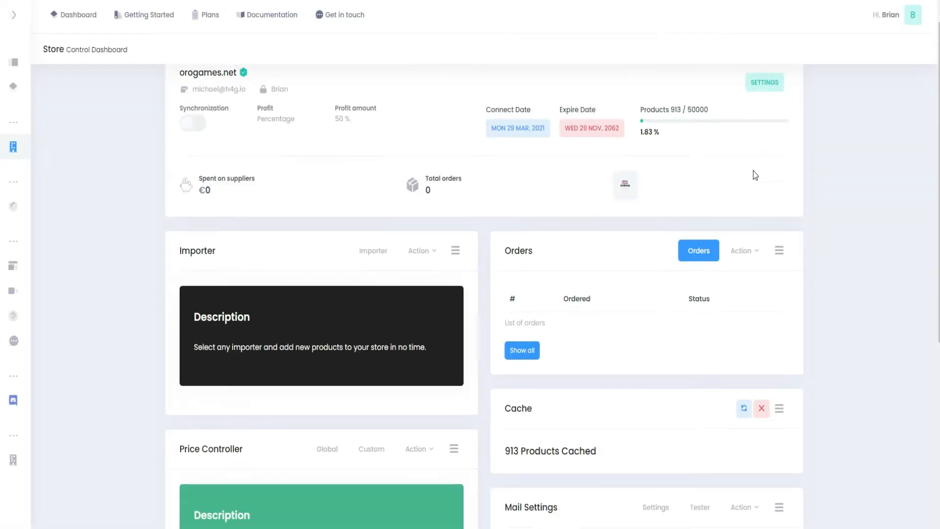
pyautogui.scroll(-5, 759, 174)
pyautogui.click(656, 250)
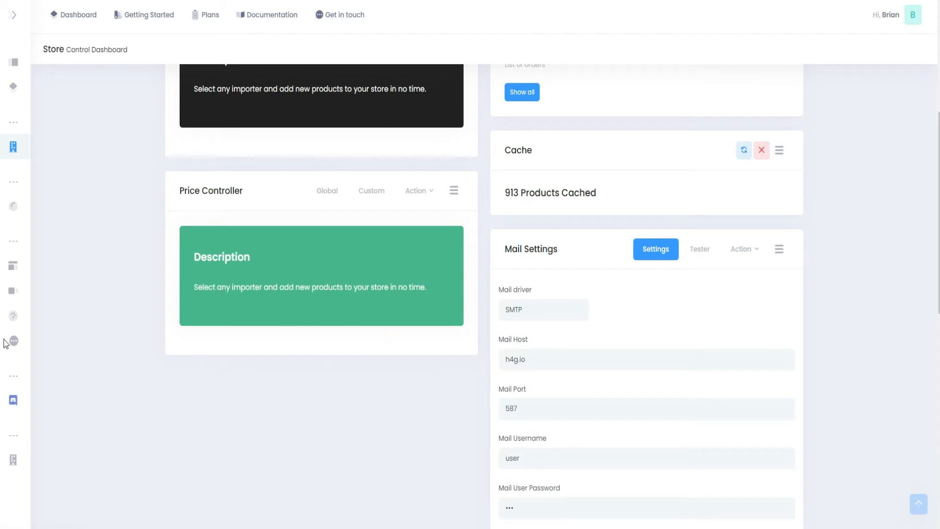
pyautogui.scroll(-4, 659, 346)
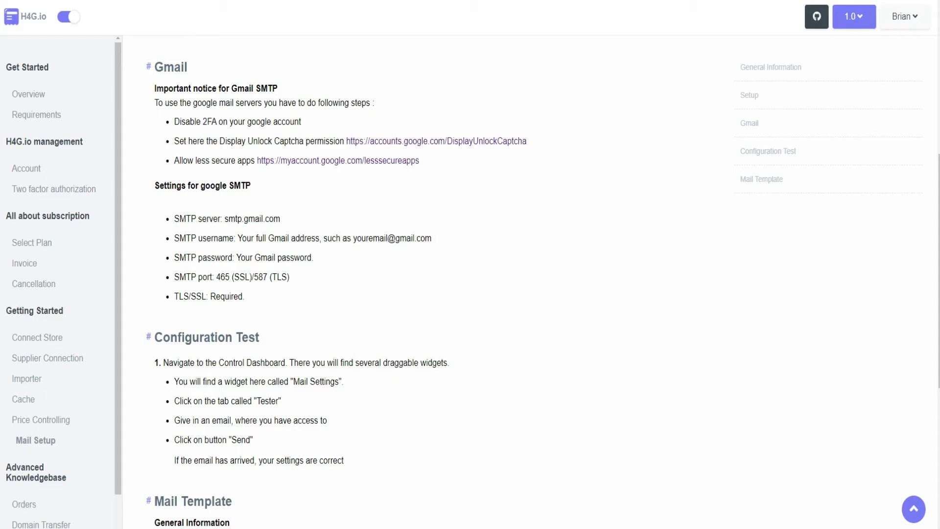
# - Copy the Gmail SMTP server name from the documentation and set the Mail Host to smtp.gmail.com
pyautogui.moveTo(303, 224); pyautogui.dragTo(227, 224)
pyautogui.hotkey('ctrl', 'c')
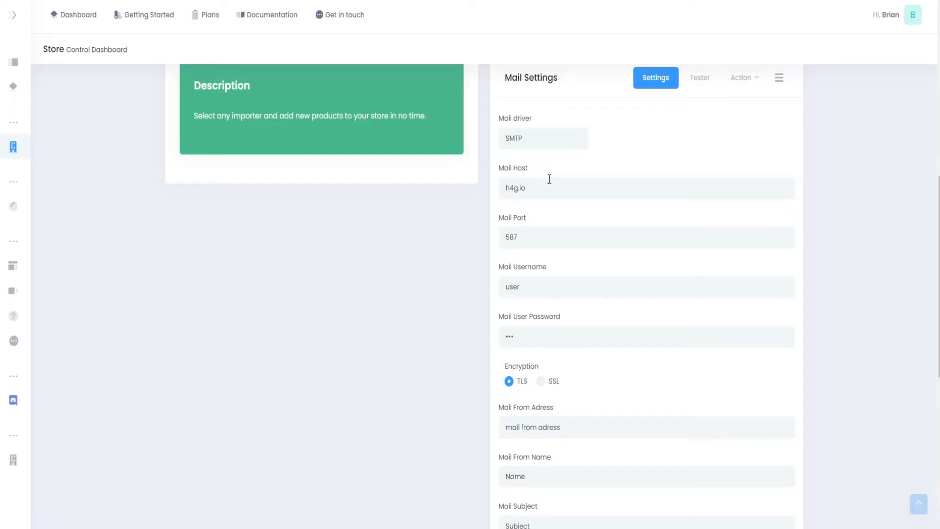
pyautogui.tripleClick(579, 187)
pyautogui.hotkey('ctrl', 'v')
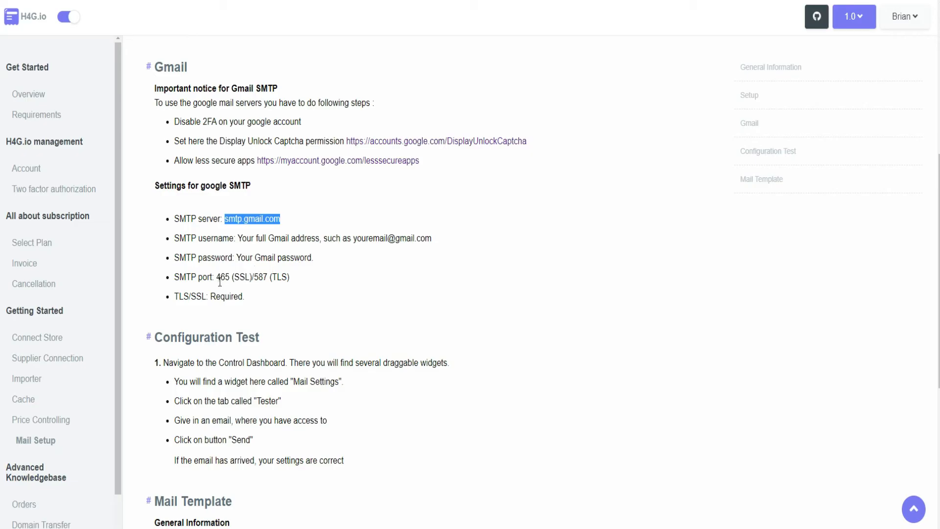
# - Copy the SSL port from the documentation, set the Mail Port to 465 and choose SSL encryption
pyautogui.click(220, 281)
pyautogui.click(222, 277)
pyautogui.moveTo(221, 275); pyautogui.dragTo(231, 275)
pyautogui.click(229, 275)
pyautogui.doubleClick(225, 275)
pyautogui.hotkey('ctrl', 'c')
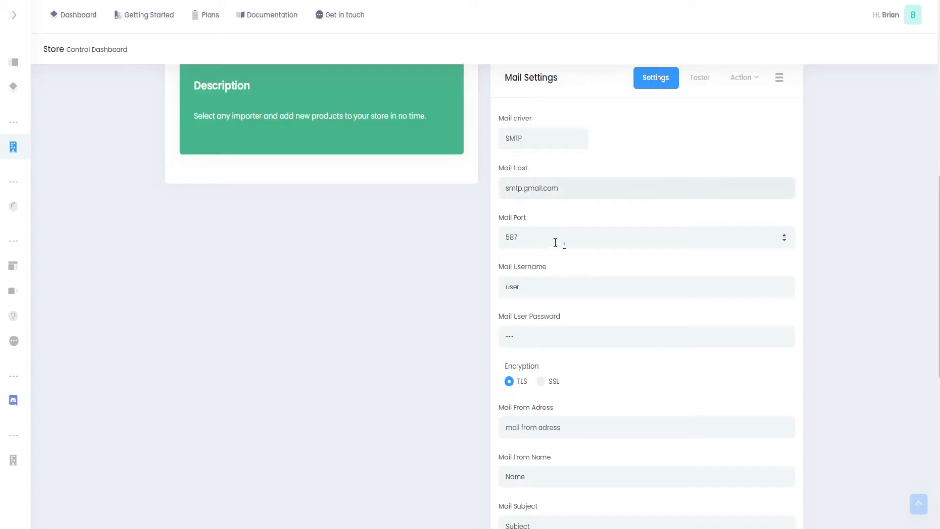
pyautogui.doubleClick(560, 243)
pyautogui.hotkey('ctrl', 'v')
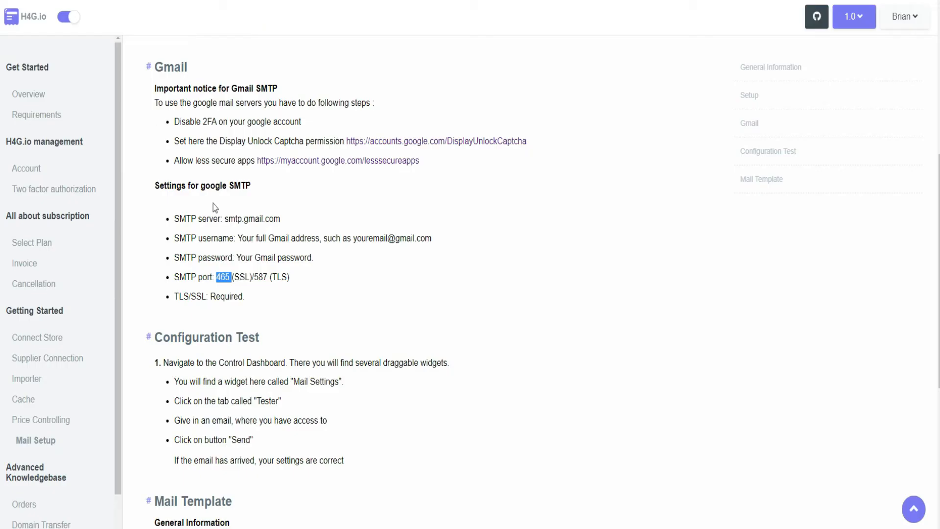
pyautogui.moveTo(238, 278); pyautogui.dragTo(252, 279)
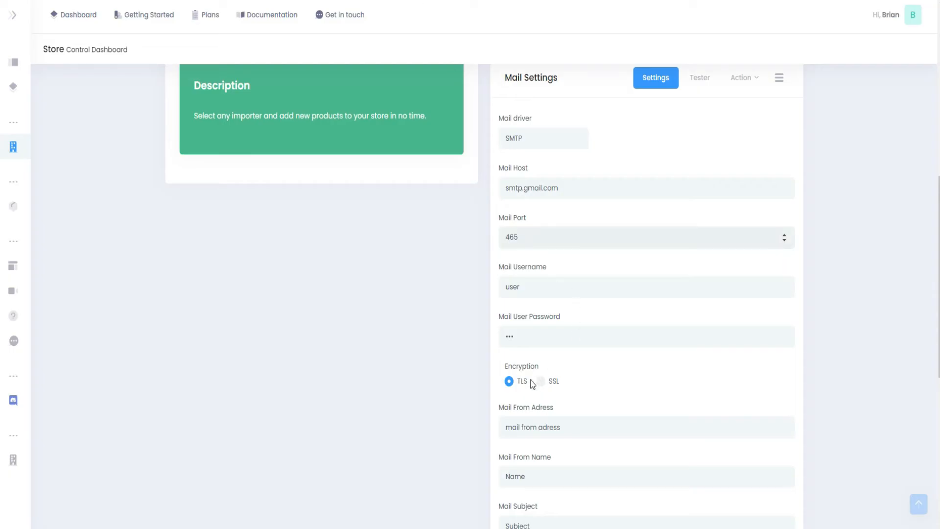
pyautogui.click(542, 382)
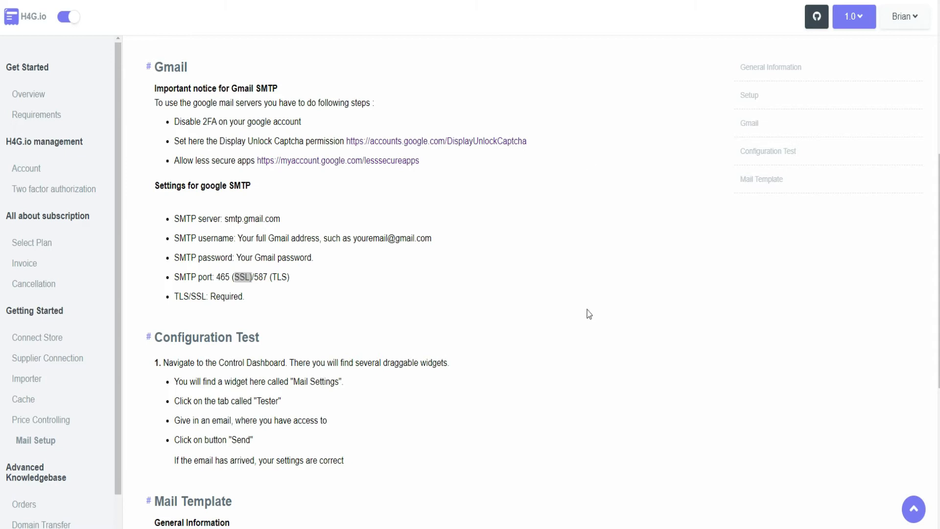
# - Check the documentation's SMTP username note, then enter the shop's Gmail address as Mail Username and its password as Mail User Password
pyautogui.moveTo(184, 237); pyautogui.dragTo(449, 242)
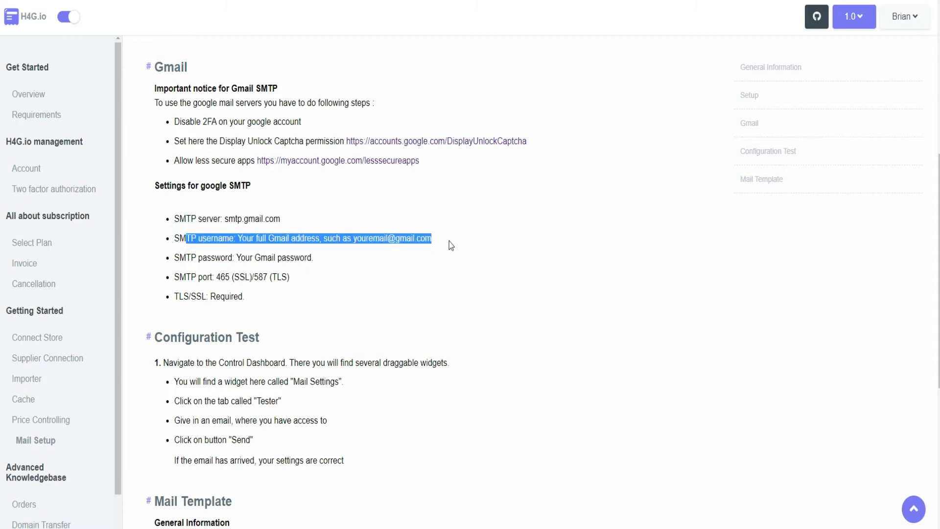
pyautogui.click(448, 242)
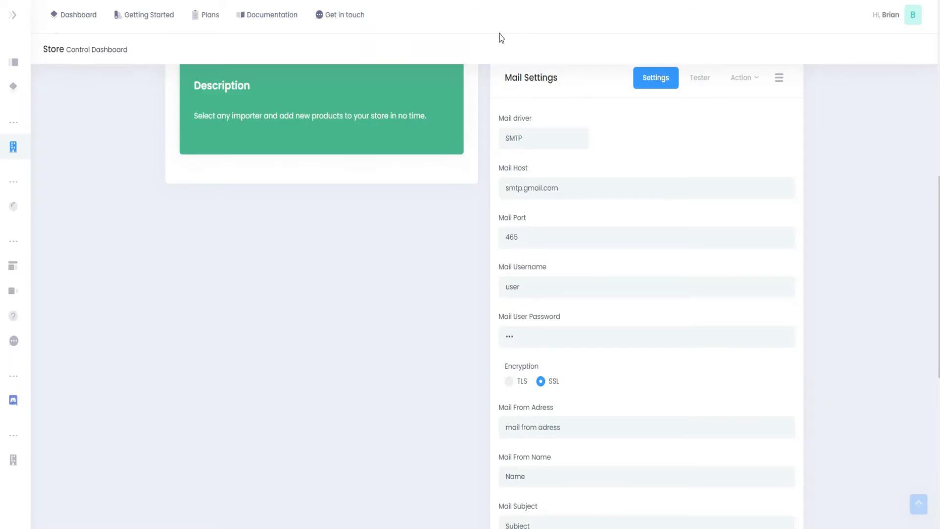
pyautogui.doubleClick(577, 287)
pyautogui.hotkey('ctrl', 'v')
pyautogui.doubleClick(542, 328)
pyautogui.write('••')
# - Enter the shop's Gmail address as the mail from address and set the Mail From Name to 4 Gamers Shop
pyautogui.moveTo(625, 428); pyautogui.dragTo(470, 439)
pyautogui.hotkey('ctrl', 'v')
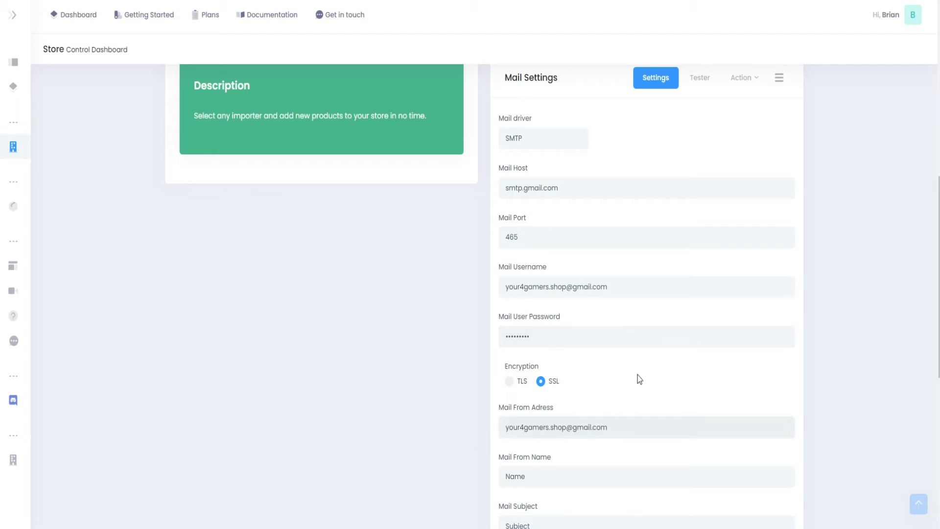
pyautogui.scroll(-1, 637, 379)
pyautogui.moveTo(592, 422); pyautogui.dragTo(475, 430)
pyautogui.write('4 Gamers Shop')
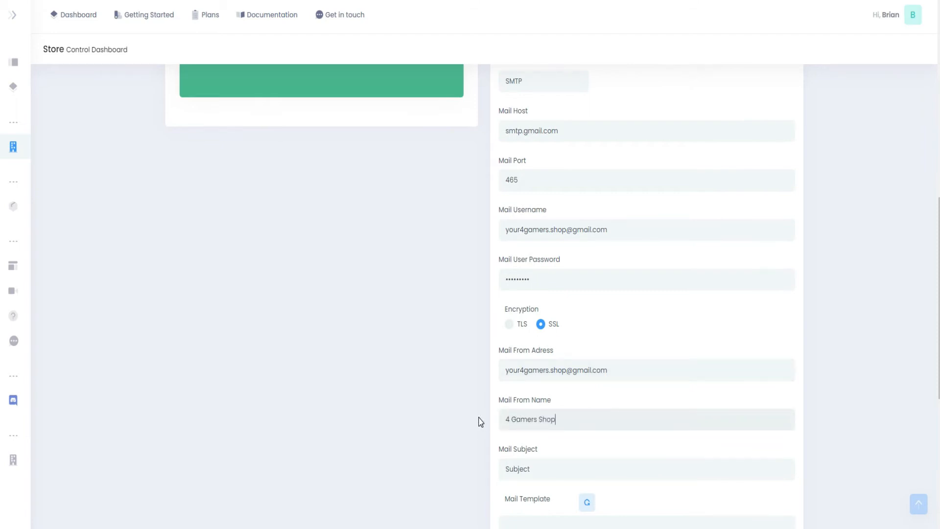
# - Set the Mail Subject to "4 Gamers Shop [ordernumber]"
pyautogui.press('Tab')
pyautogui.write('4')
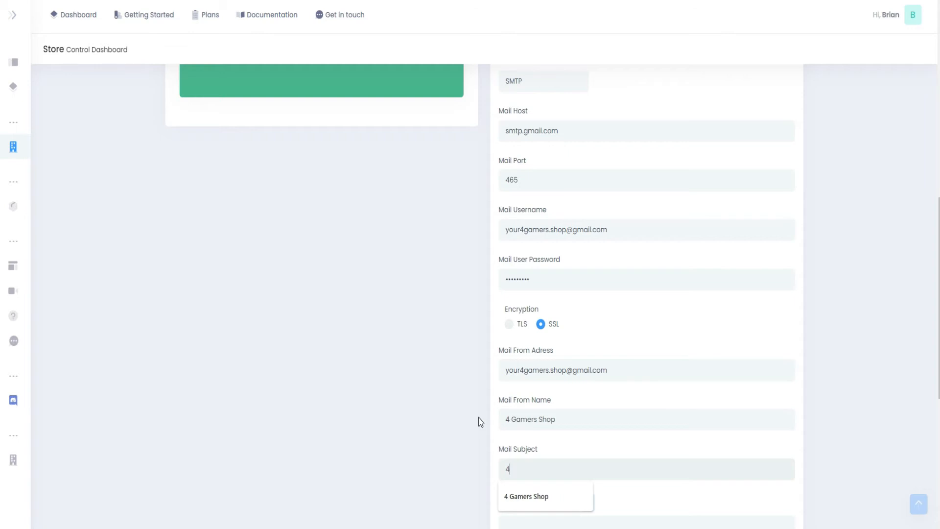
pyautogui.press('Down')
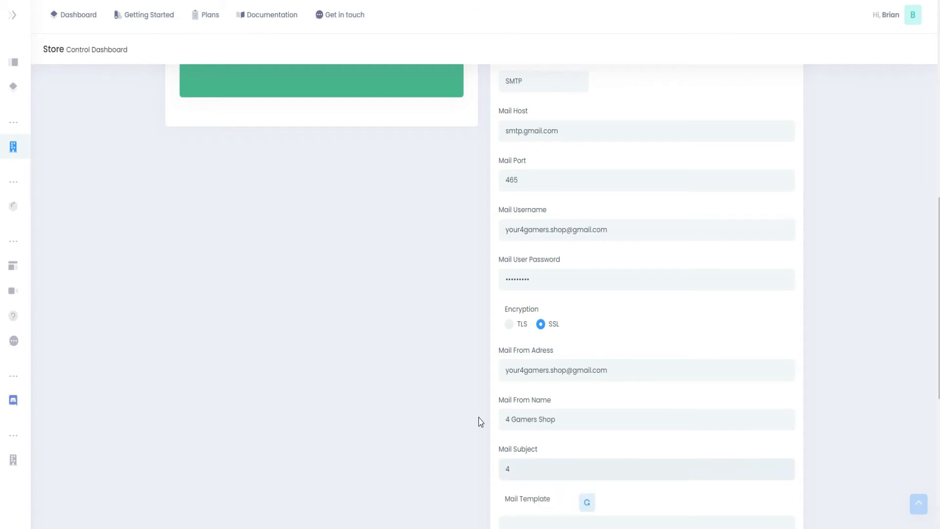
pyautogui.write('Gamers Shop [ordernumber]')
# - Clear the Mail Template code, load the default template in its place and save the mail settings
pyautogui.scroll(-4, 524, 399)
pyautogui.doubleClick(586, 365)
pyautogui.hotkey('ctrl', 'a')
pyautogui.press('BackSpace')
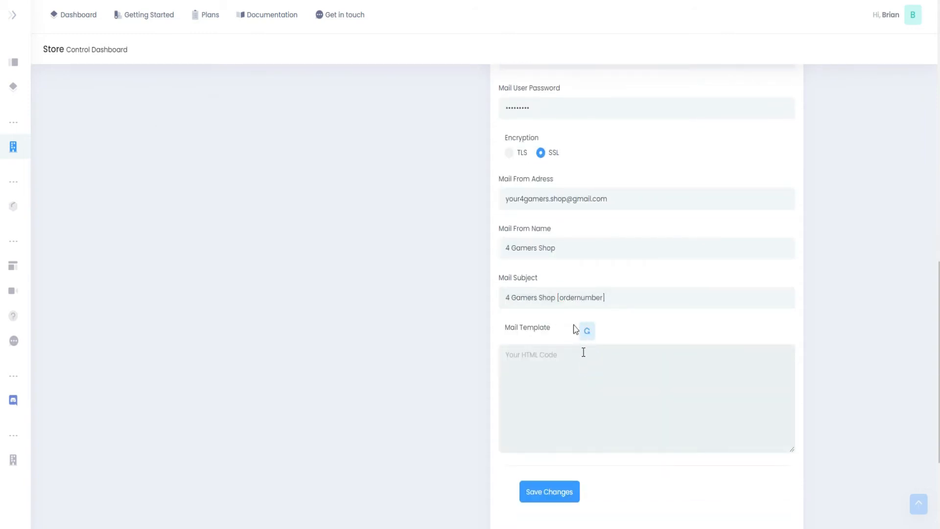
pyautogui.click(588, 333)
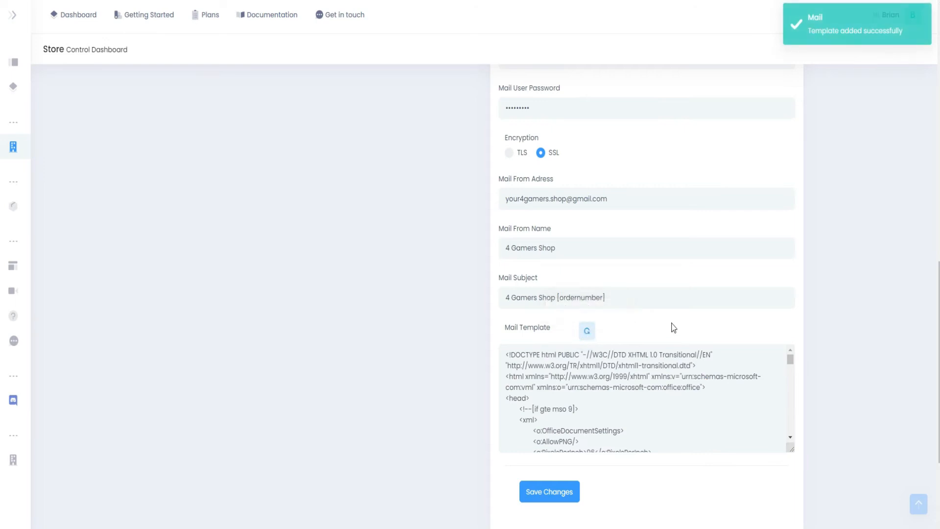
pyautogui.scroll(-1, 672, 343)
pyautogui.click(558, 446)
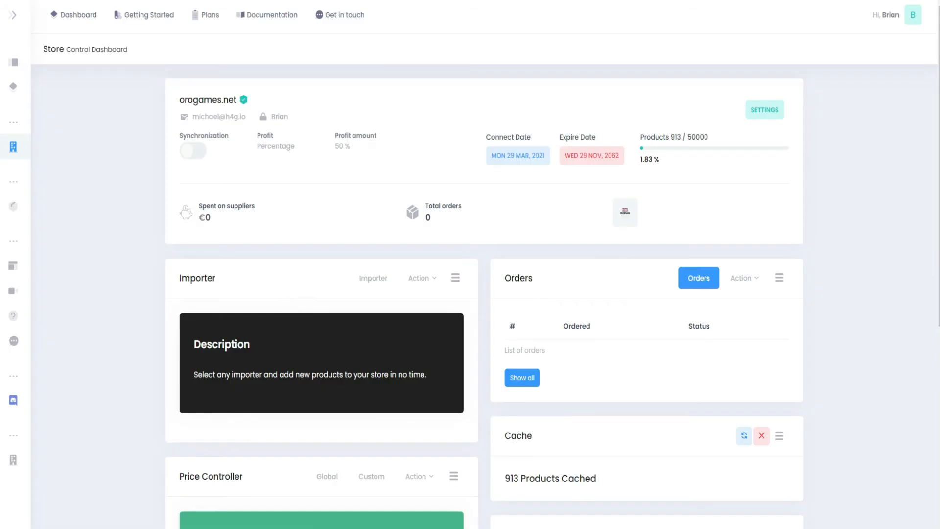
# - Preview the saved mail template in the Mail Settings widget and check its layout
pyautogui.scroll(-5, 828, 287)
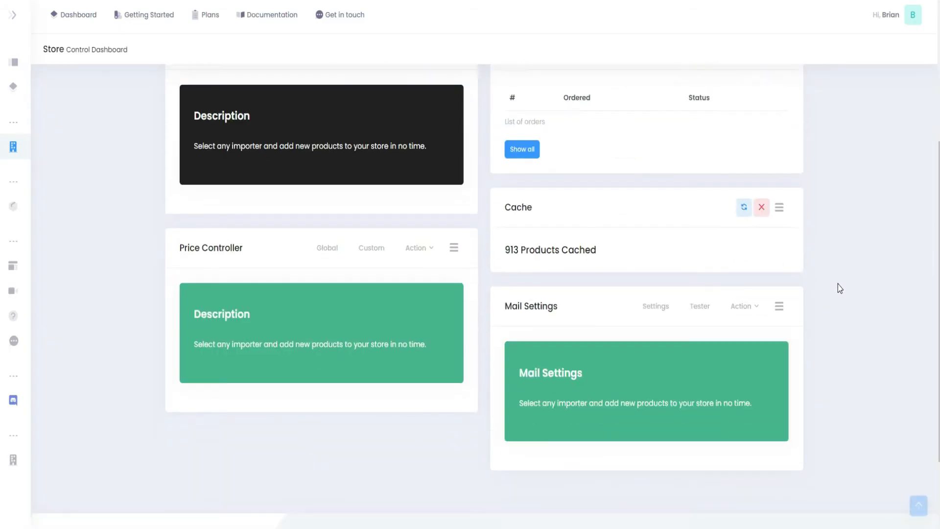
pyautogui.click(743, 249)
pyautogui.click(737, 273)
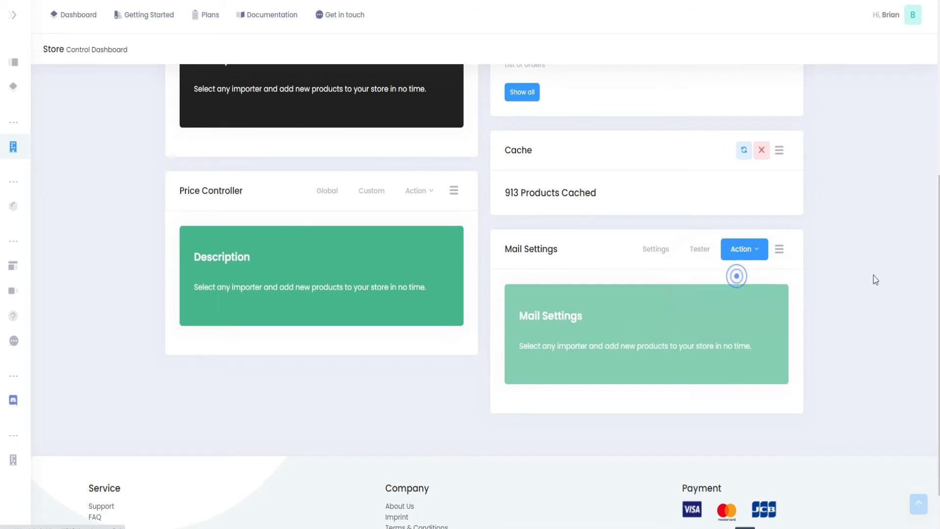
pyautogui.scroll(-4, 880, 382)
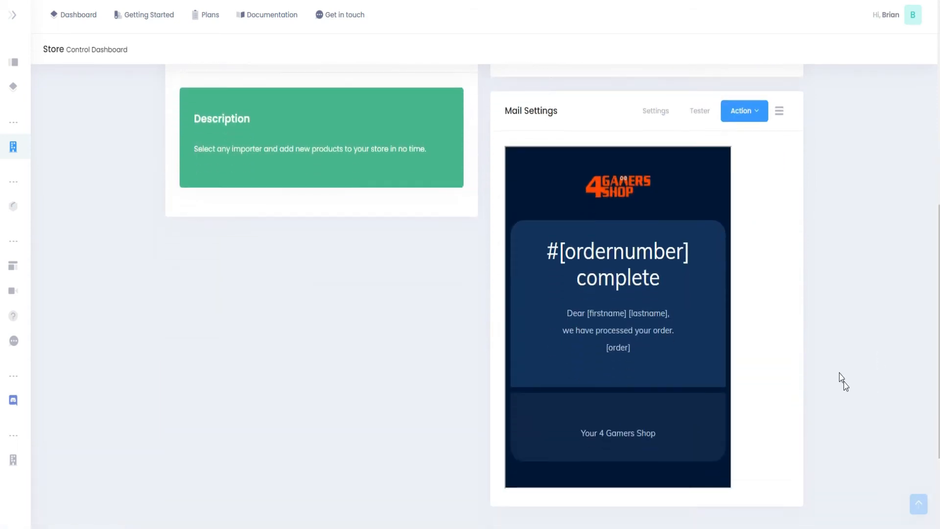
# - Send a test email from the Mail Settings tester to the recipient's Gmail address
pyautogui.click(702, 77)
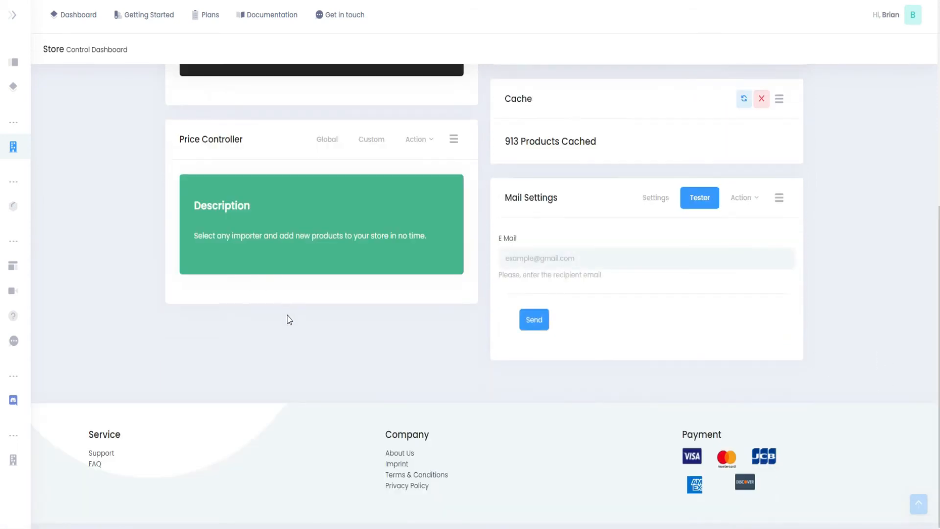
pyautogui.click(609, 259)
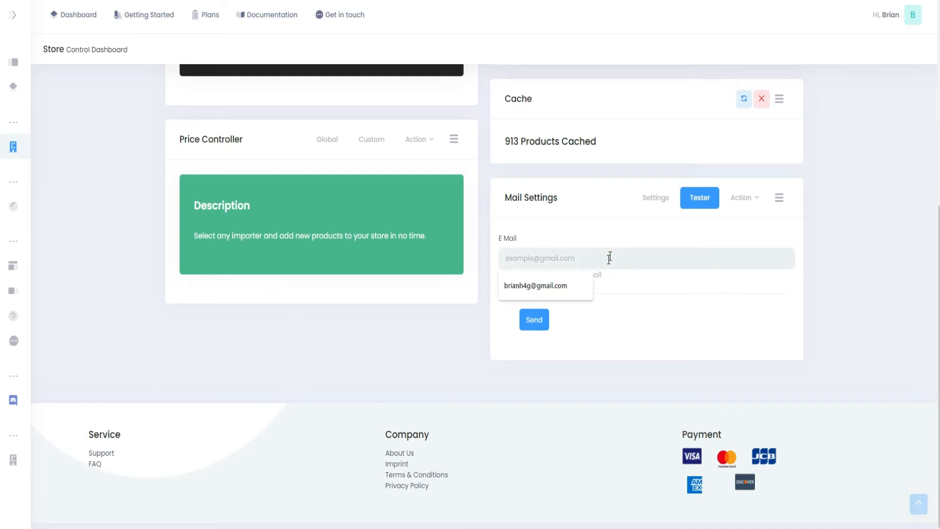
pyautogui.click(652, 323)
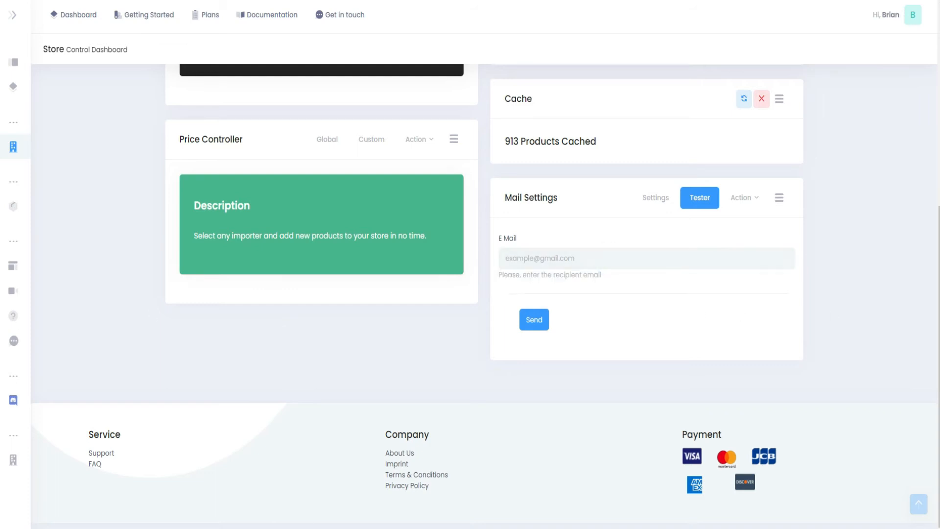
pyautogui.click(554, 258)
pyautogui.hotkey('ctrl', 'v')
pyautogui.click(684, 331)
pyautogui.click(534, 320)
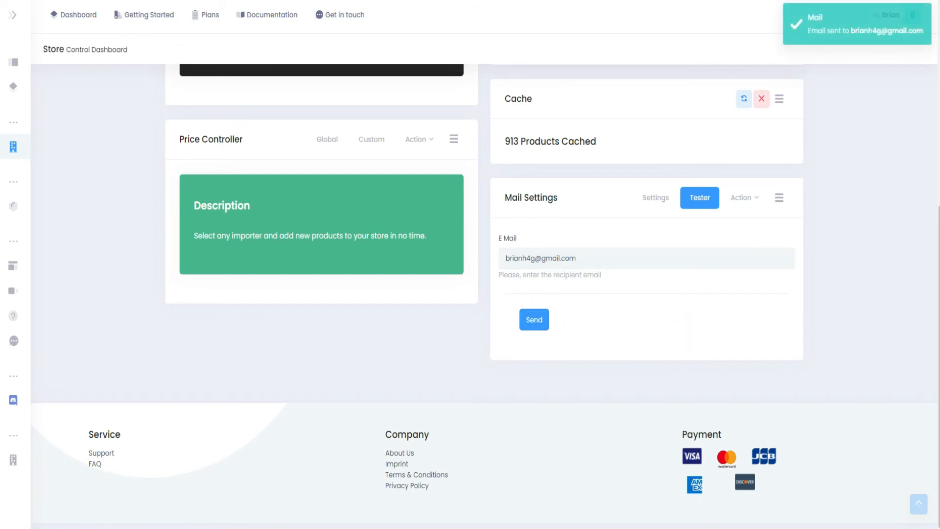
# - Switch to the recipient's Gmail inbox and open the received test email
pyautogui.click(210, 503)
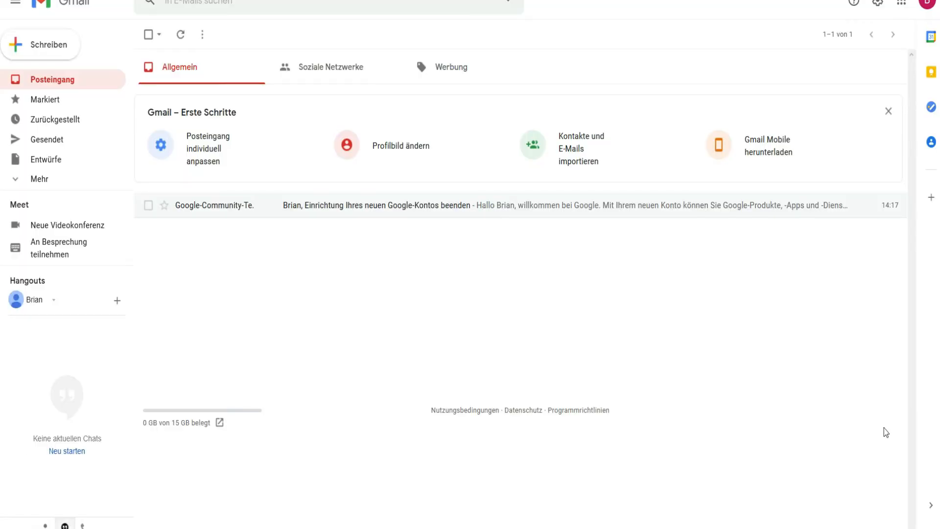
pyautogui.click(368, 208)
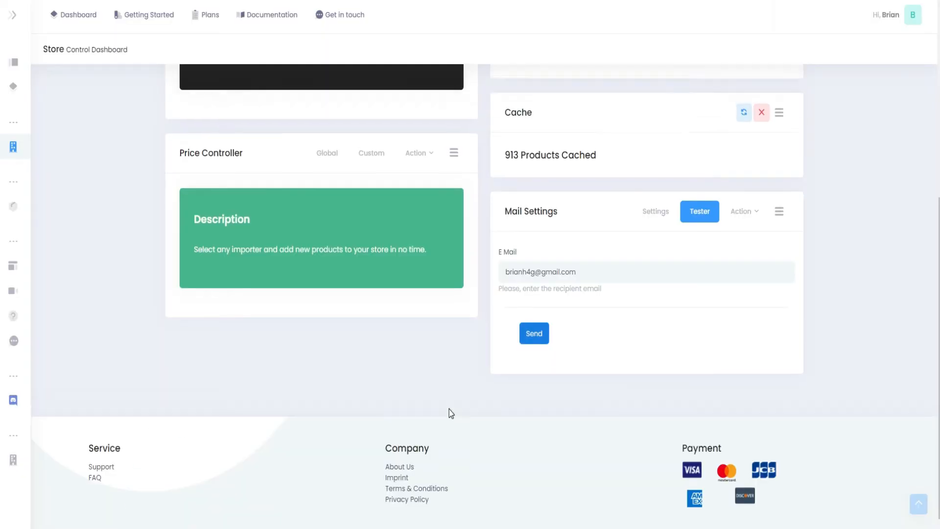
# - Reopen the store's mail configuration form, set the Mail Host to smtp.ionos.de and the Mail Port to 587
pyautogui.scroll(2, 448, 409)
pyautogui.click(664, 312)
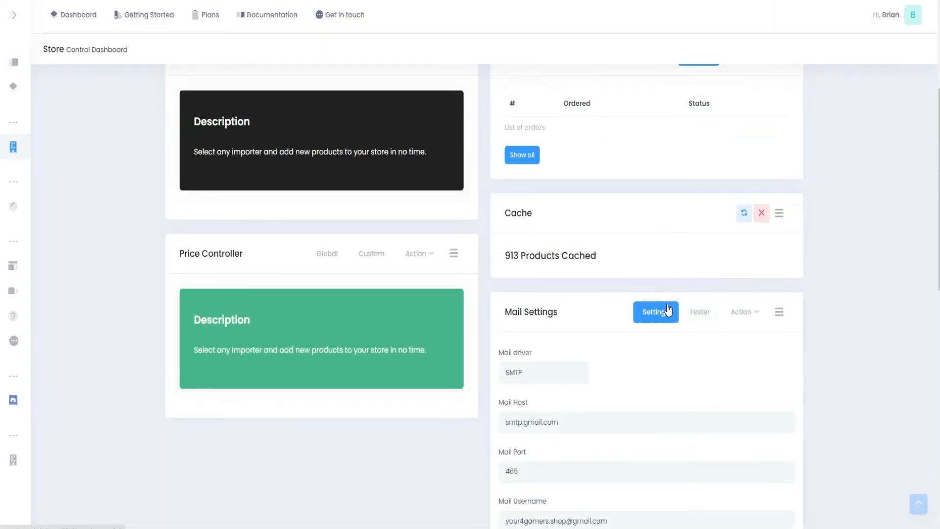
pyautogui.scroll(-2, 668, 310)
pyautogui.scroll(-1, 652, 292)
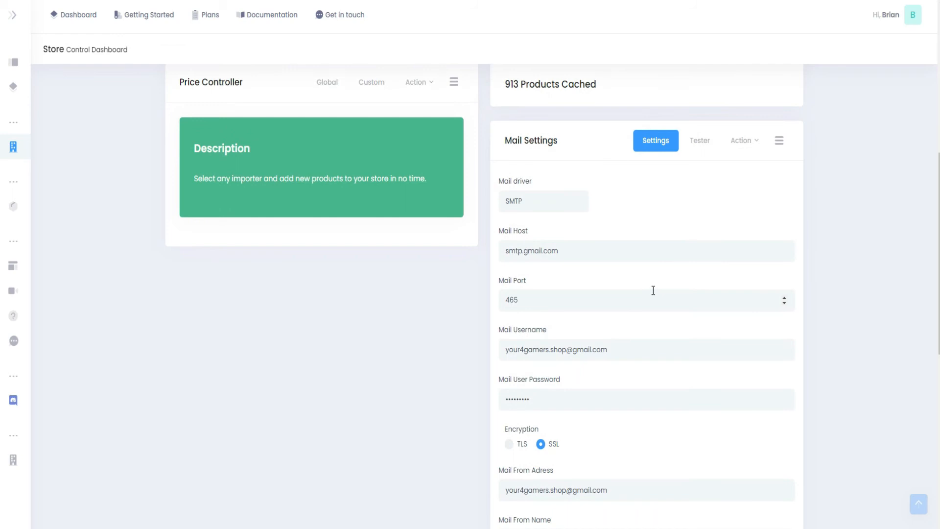
pyautogui.scroll(-1, 653, 290)
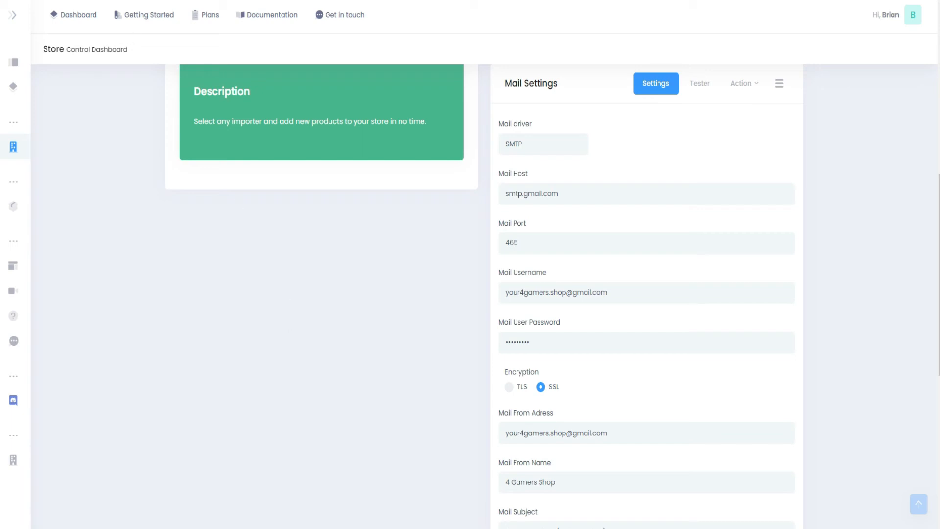
pyautogui.moveTo(598, 192); pyautogui.dragTo(476, 196)
pyautogui.write('smtp.ionos.de')
pyautogui.doubleClick(554, 241)
pyautogui.write('5')
# - Enter the company's info e-mail address as the Mail Username and its password as the Mail User Password
pyautogui.moveTo(648, 295); pyautogui.dragTo(479, 274)
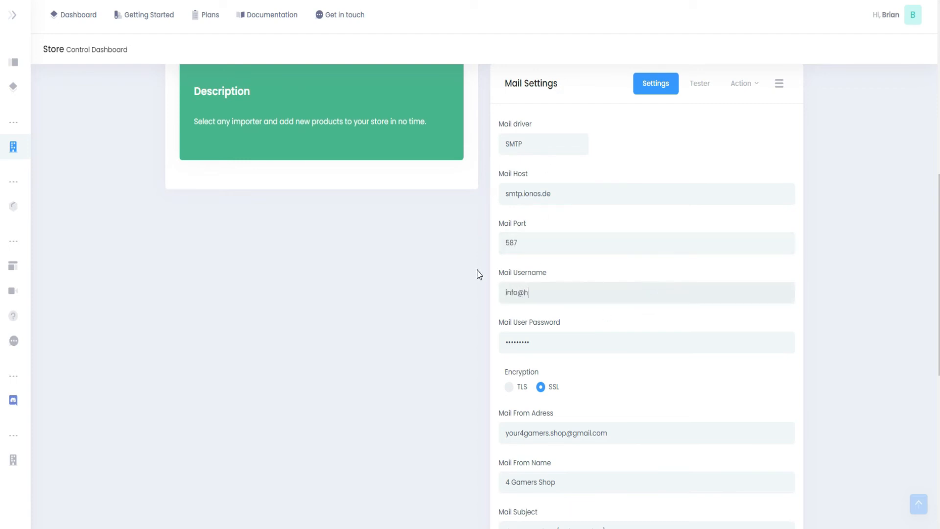
pyautogui.press('Tab')
pyautogui.write('••••••••')
# - Choose TLS encryption and set the sender to the company's info e-mail address with the from name H4G.io
pyautogui.scroll(-1, 490, 301)
pyautogui.click(509, 330)
pyautogui.click(634, 378)
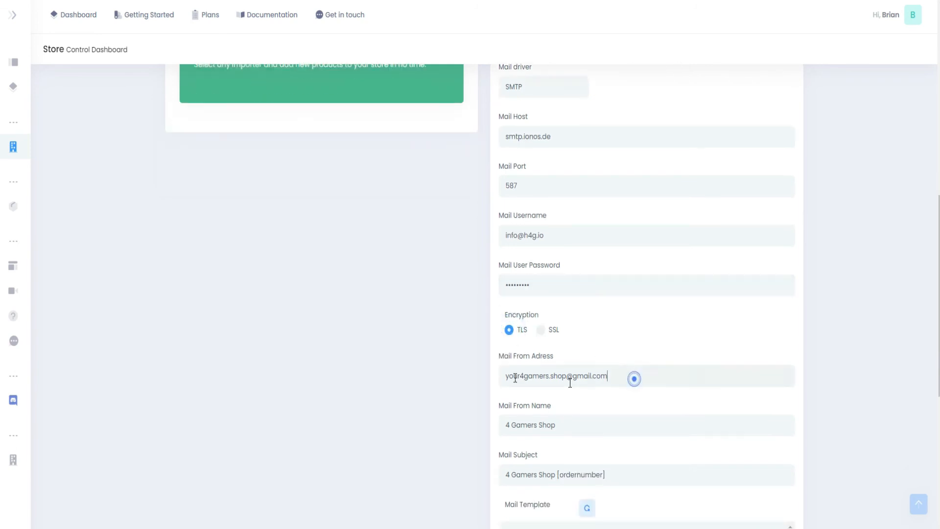
pyautogui.hotkey('ctrl', 'a')
pyautogui.press('Tab')
pyautogui.write('H4G.io')
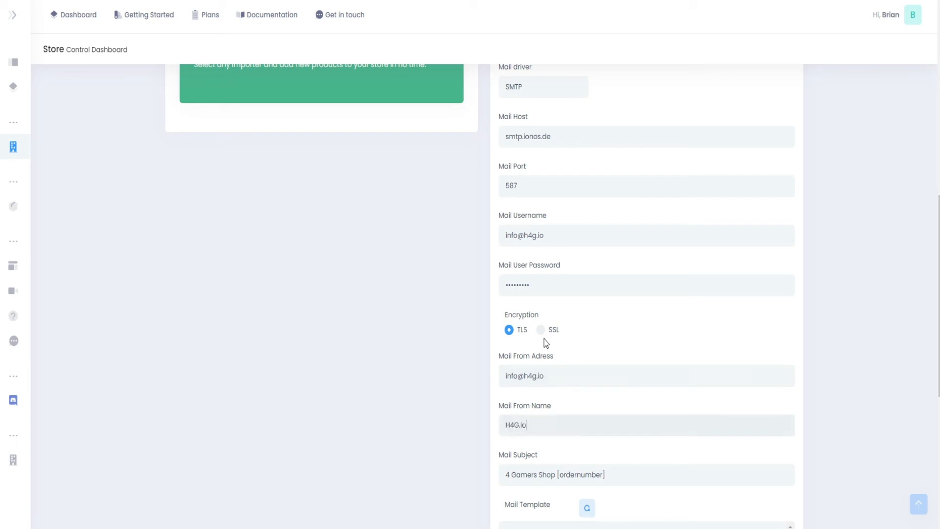
# - Change the Mail Subject to H4G.io [ordernumber], keeping the order number placeholder
pyautogui.press('Tab')
pyautogui.press('Home')
pyautogui.press('Delete')
pyautogui.press('Delete')
pyautogui.press('Delete')
pyautogui.press('Delete')
pyautogui.press('Delete')
pyautogui.press('Delete')
pyautogui.press('Delete')
pyautogui.press('Delete')
pyautogui.press('Delete')
pyautogui.press('Delete')
pyautogui.press('Delete')
pyautogui.press('Delete')
pyautogui.press('Delete')
pyautogui.write('H4G.io')
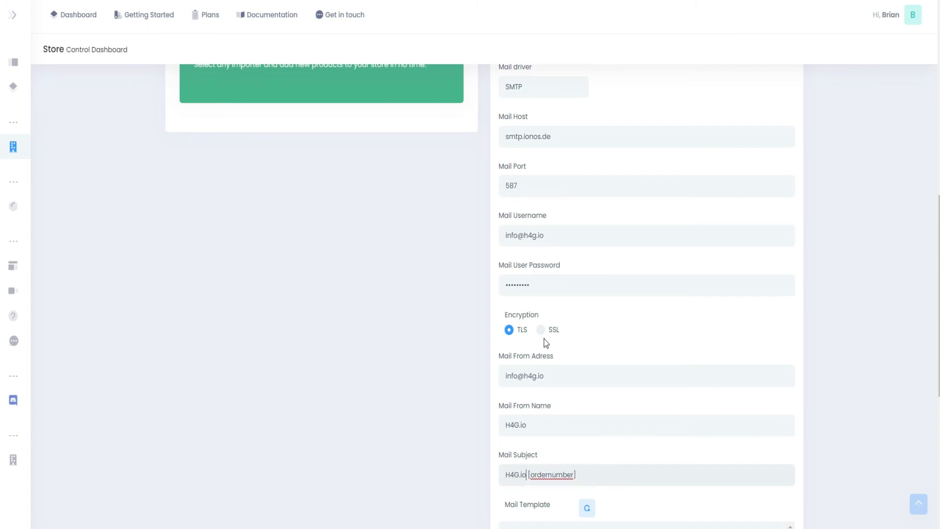
# - Clear the HTML code in the Mail Template, reload the default template and save the mail settings
pyautogui.scroll(-3, 614, 352)
pyautogui.scroll(-2, 613, 352)
pyautogui.scroll(-3, 661, 287)
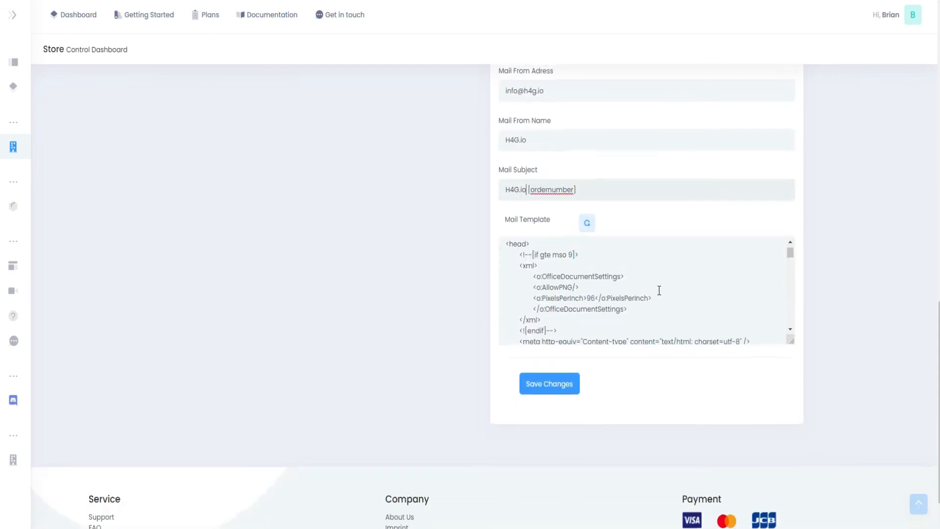
pyautogui.click(643, 297)
pyautogui.hotkey('ctrl', 'a')
pyautogui.press('Delete')
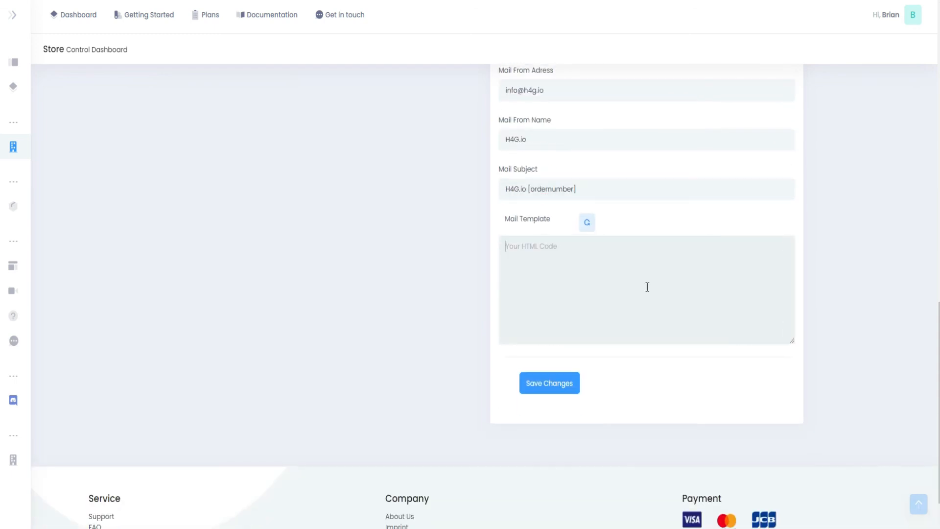
pyautogui.click(587, 222)
pyautogui.click(638, 319)
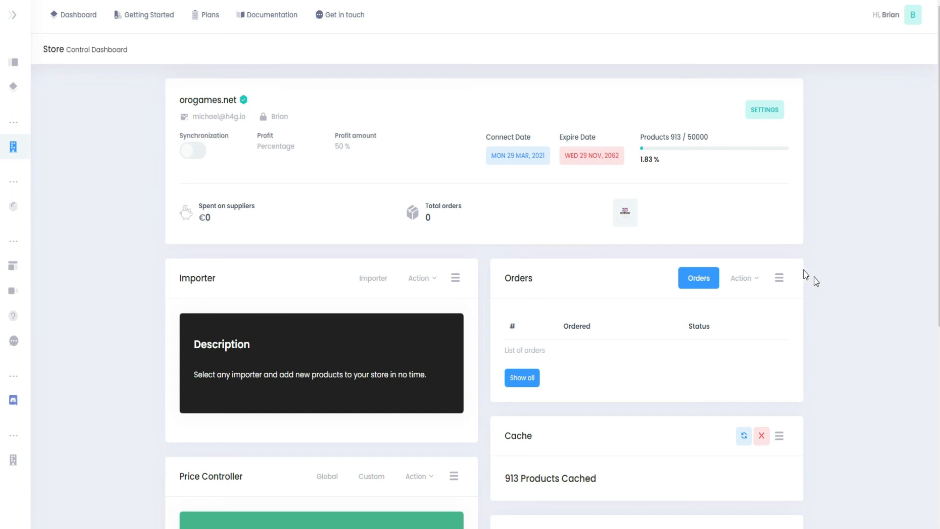
# - Open the mail settings Tester and send a test email to the recipient's Gmail address
pyautogui.scroll(-6, 829, 289)
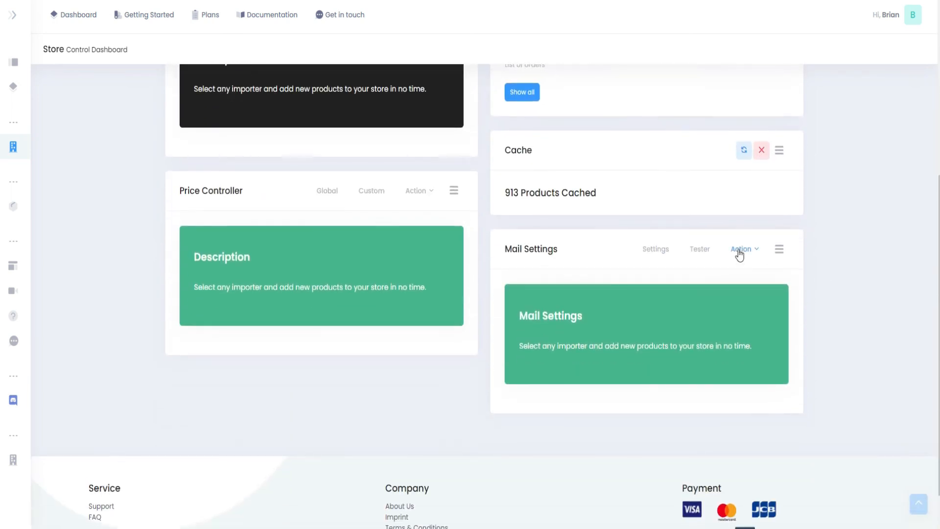
pyautogui.click(715, 252)
pyautogui.click(672, 303)
pyautogui.press('Down')
pyautogui.press('Return')
pyautogui.click(534, 372)
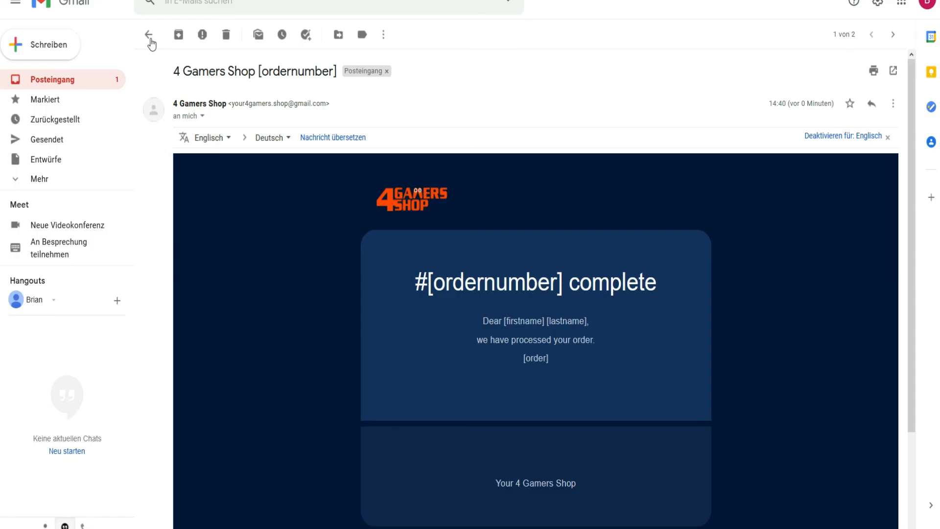
# - Switch to the recipient's Gmail inbox, open the new H4G.io test email and return to the store dashboard
pyautogui.click(150, 42)
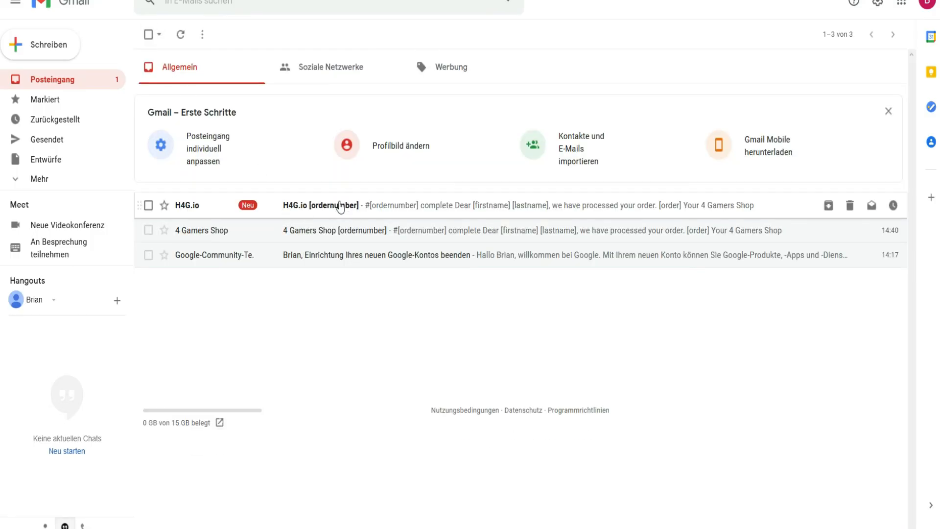
pyautogui.click(360, 206)
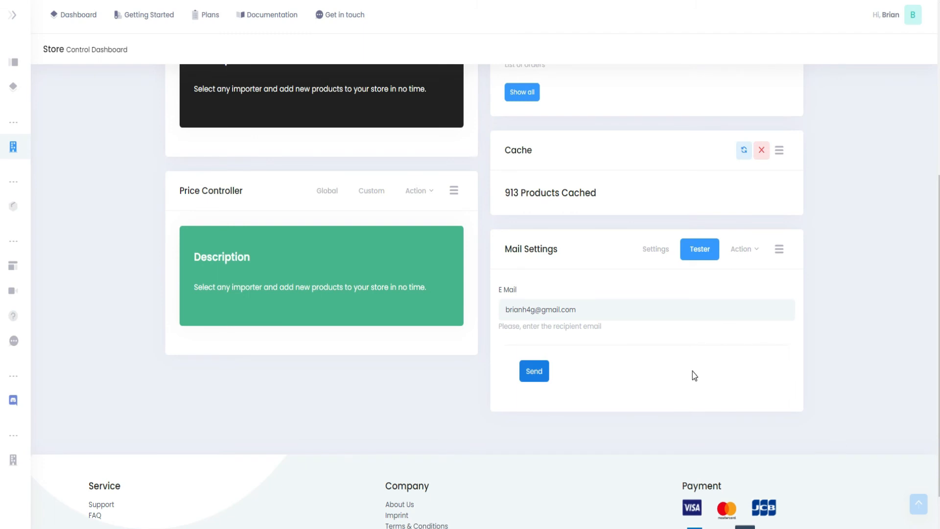
pyautogui.scroll(6, 798, 340)
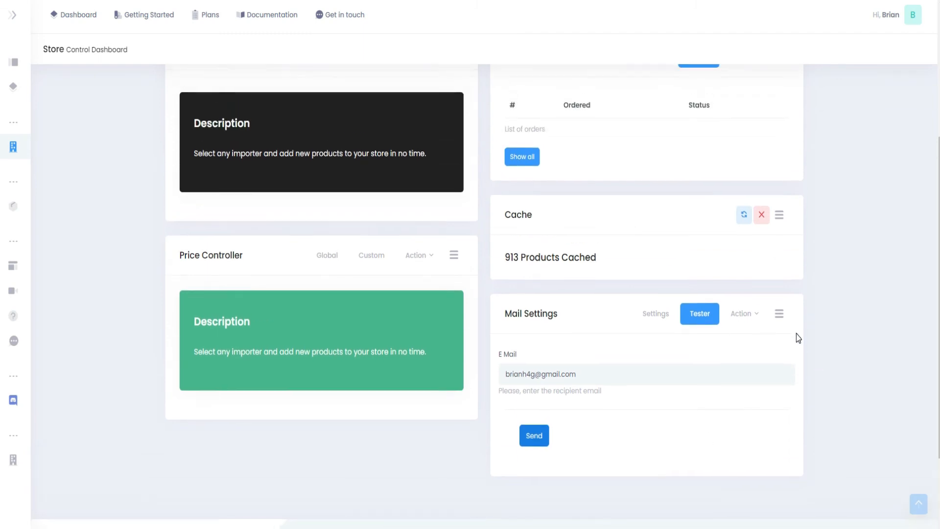